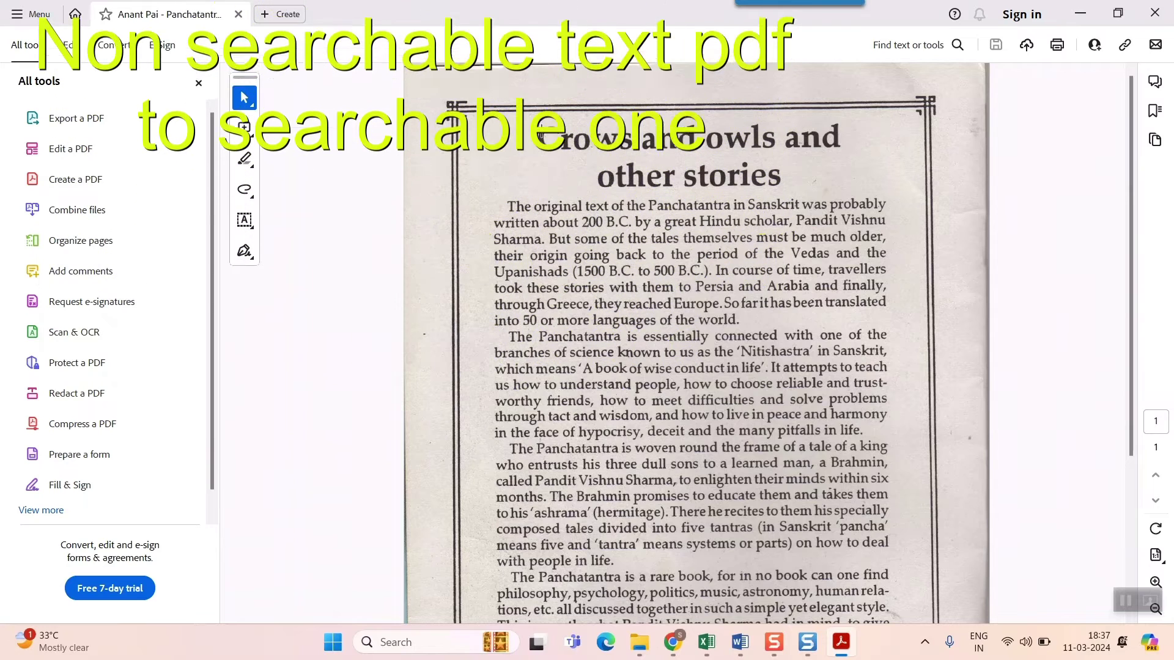
# - Try selecting text on the scanned PDF page, which selects only the whole page, then deselect it
pyautogui.moveTo(532, 130); pyautogui.dragTo(607, 360)
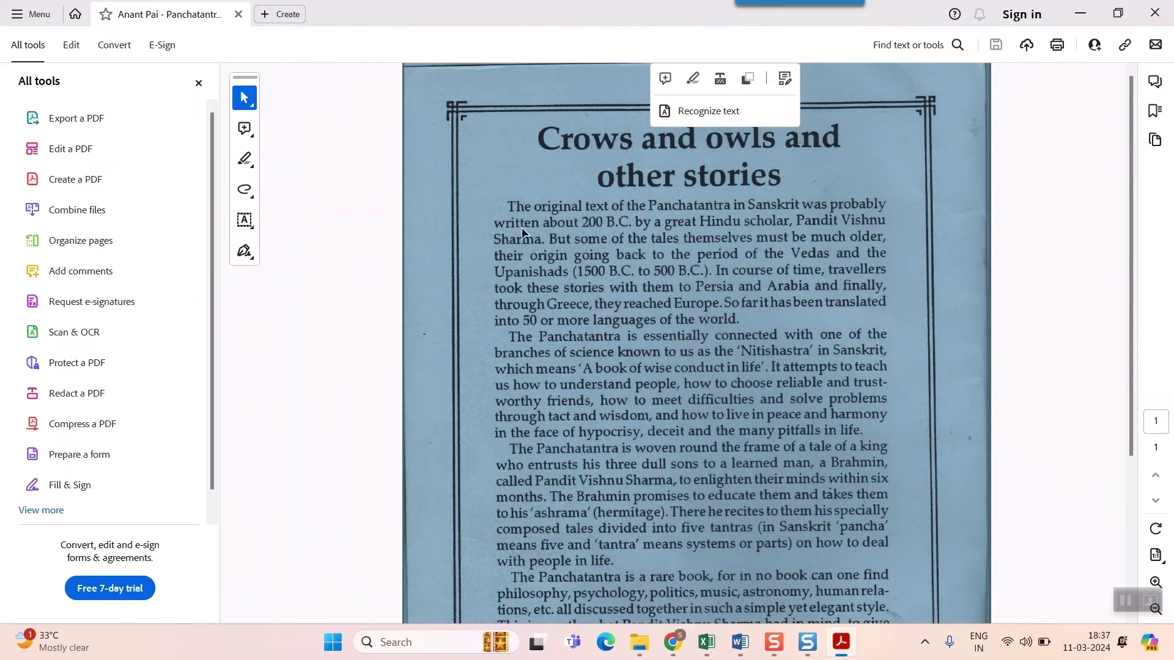
pyautogui.click(512, 210)
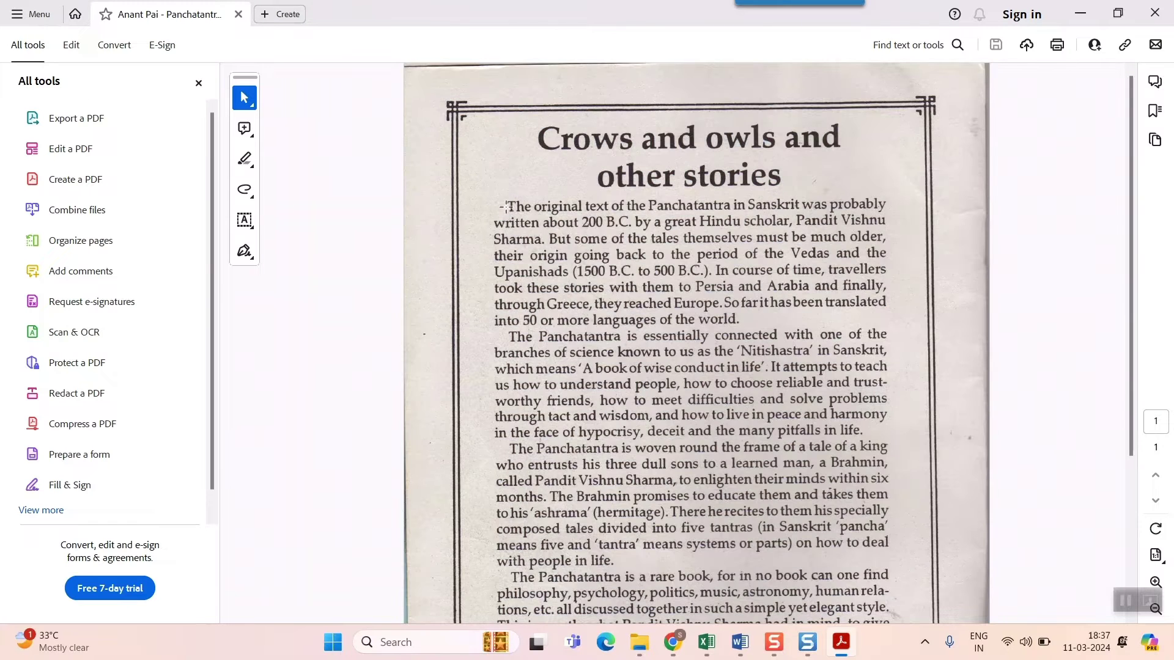
pyautogui.moveTo(505, 205); pyautogui.dragTo(837, 534)
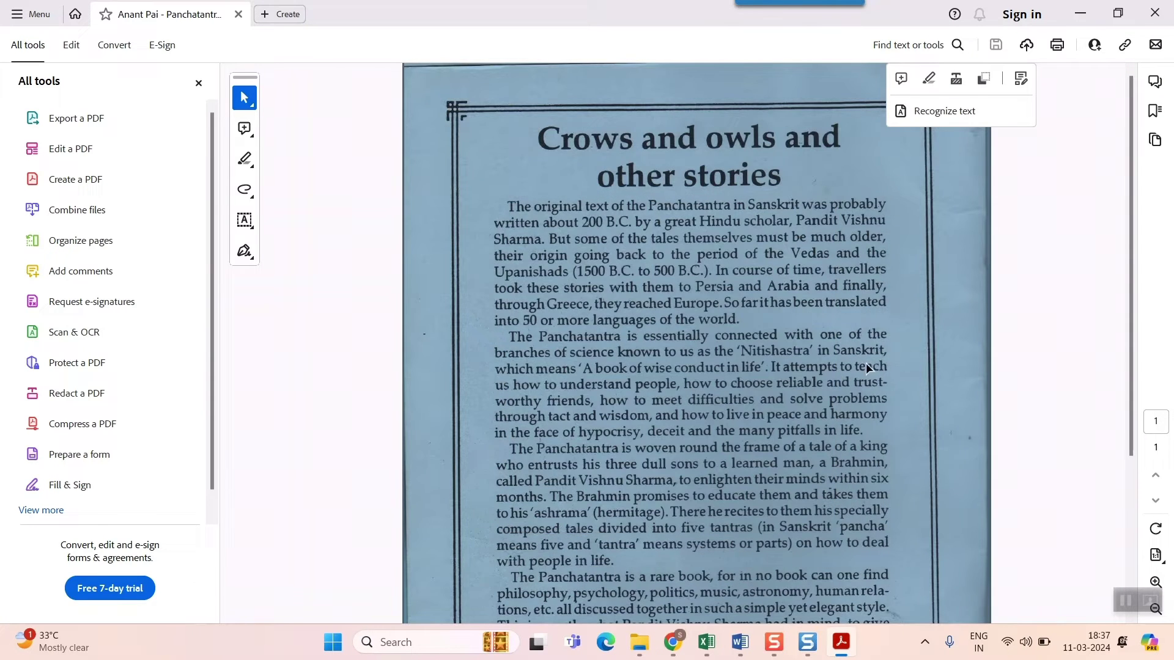
pyautogui.click(772, 376)
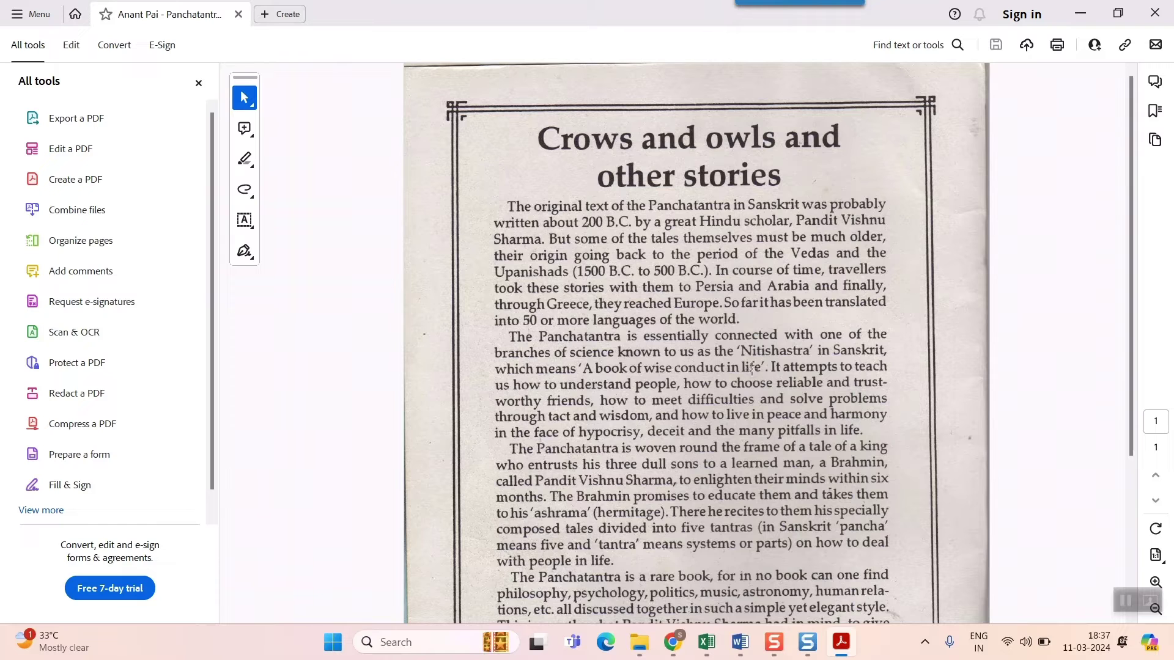
# - Switch to iLovePDF in Chrome and open the OCR PDF tool from the tool list
pyautogui.moveTo(667, 655)
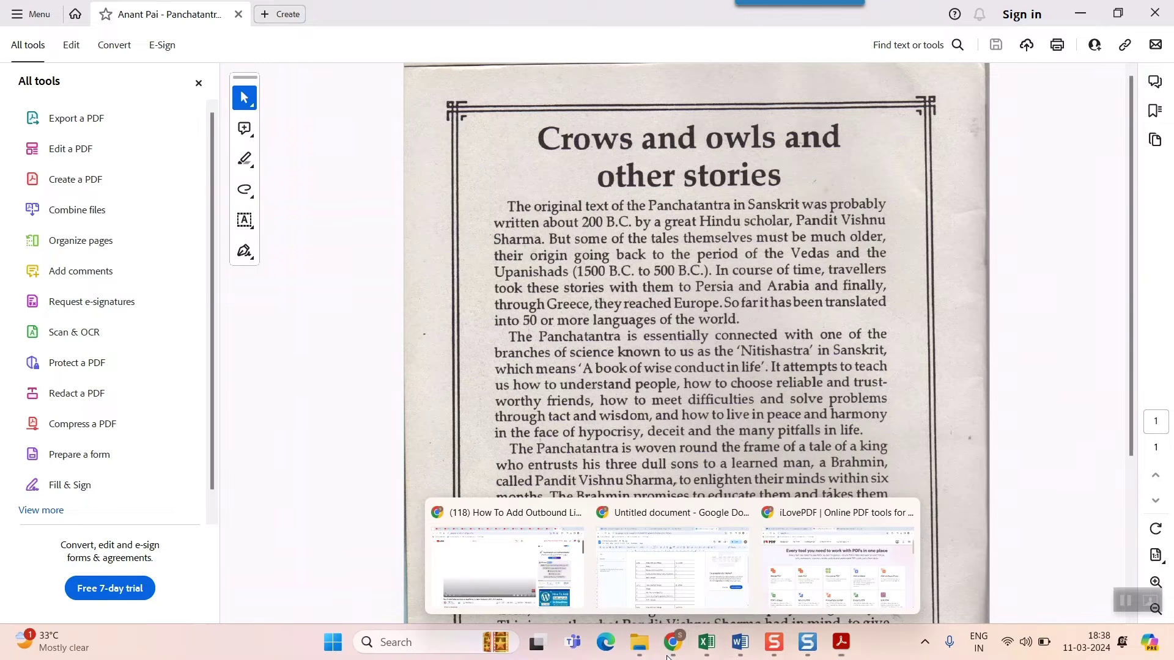
pyautogui.click(812, 610)
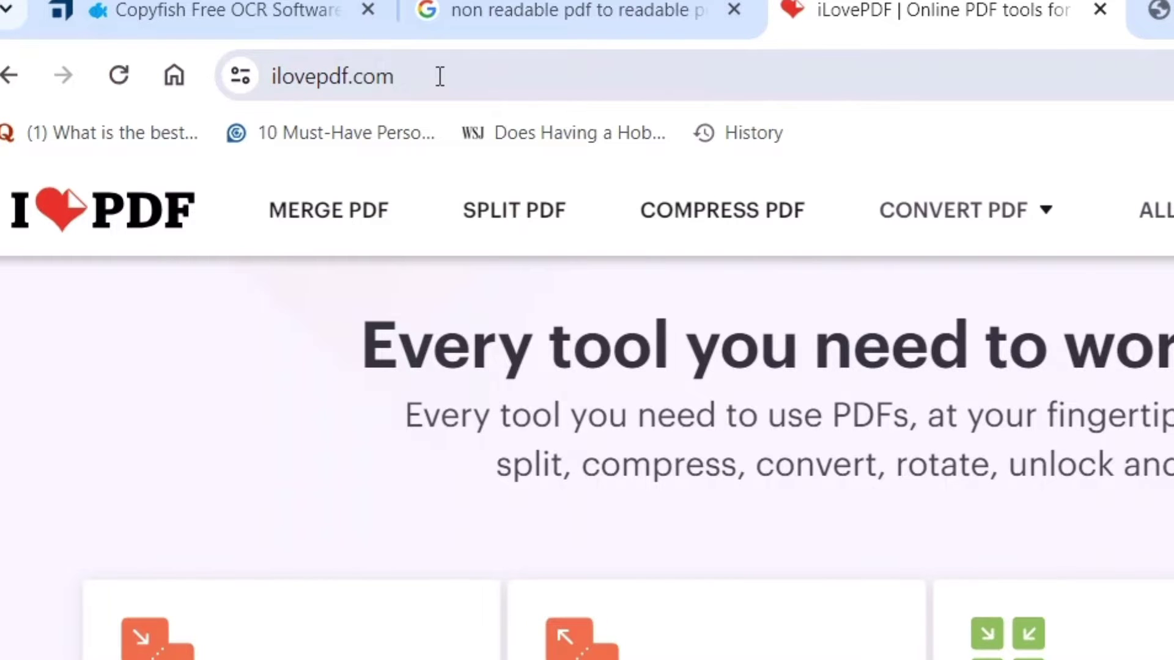
pyautogui.click(380, 76)
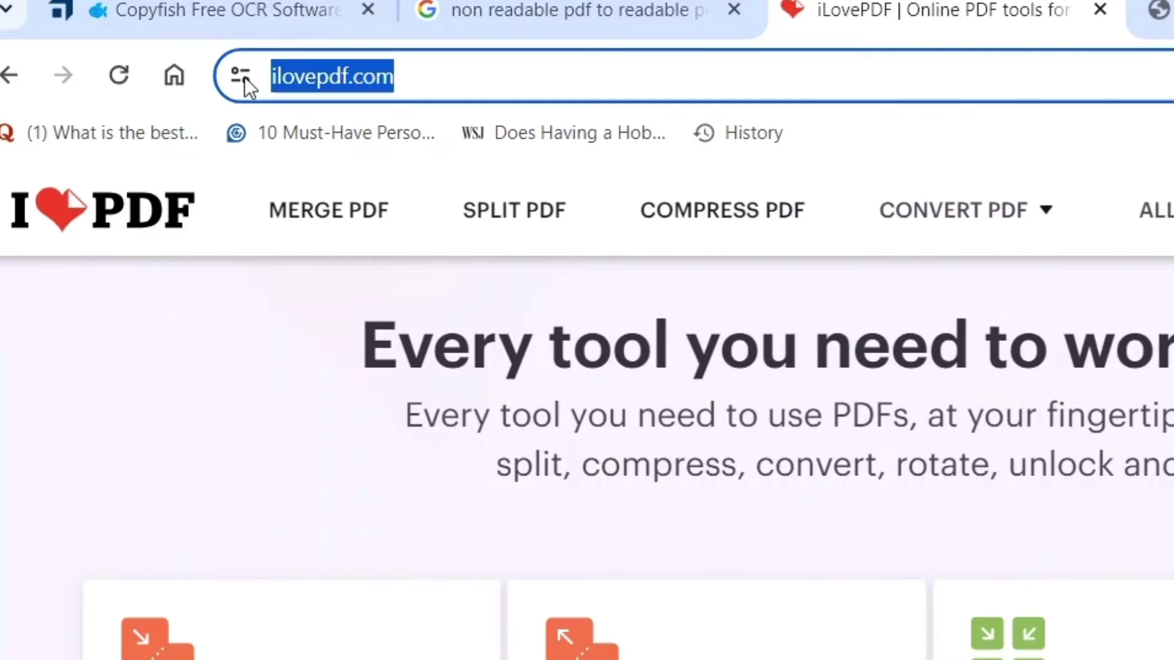
pyautogui.scroll(-3, 488, 413)
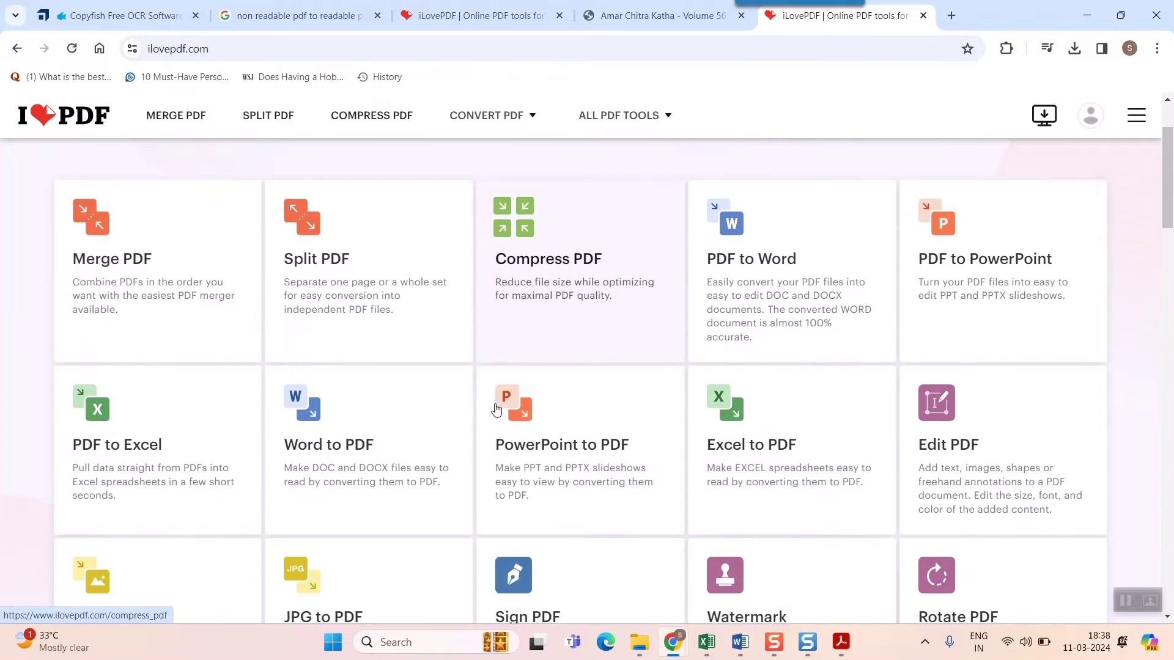
pyautogui.scroll(-7, 532, 413)
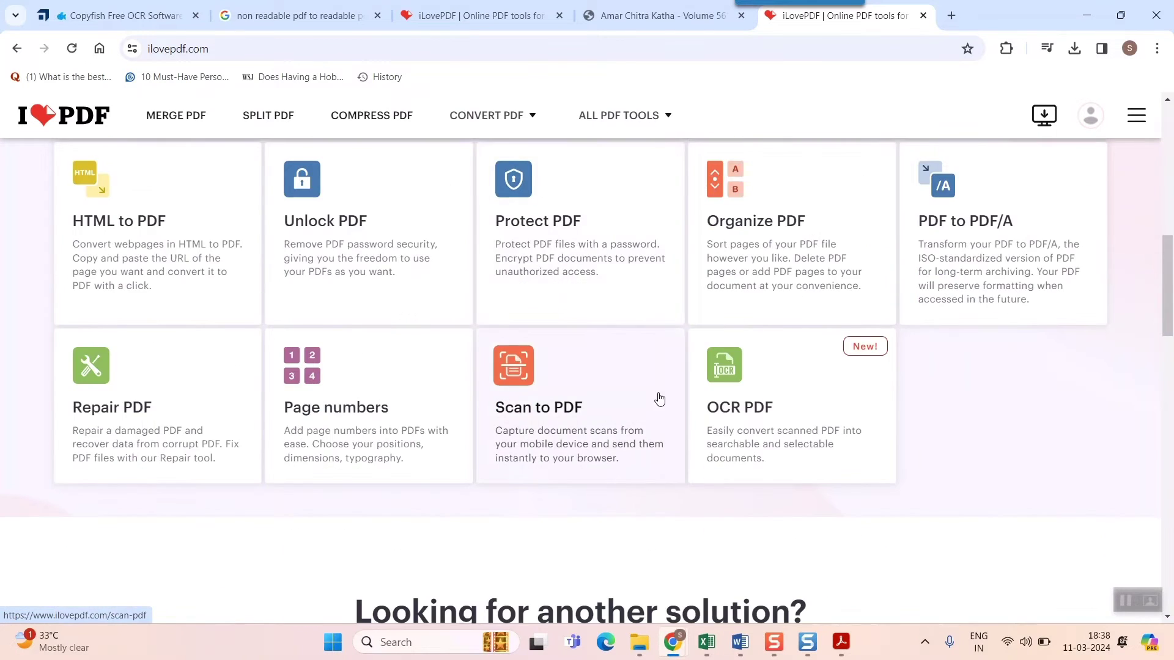
pyautogui.scroll(8, 612, 391)
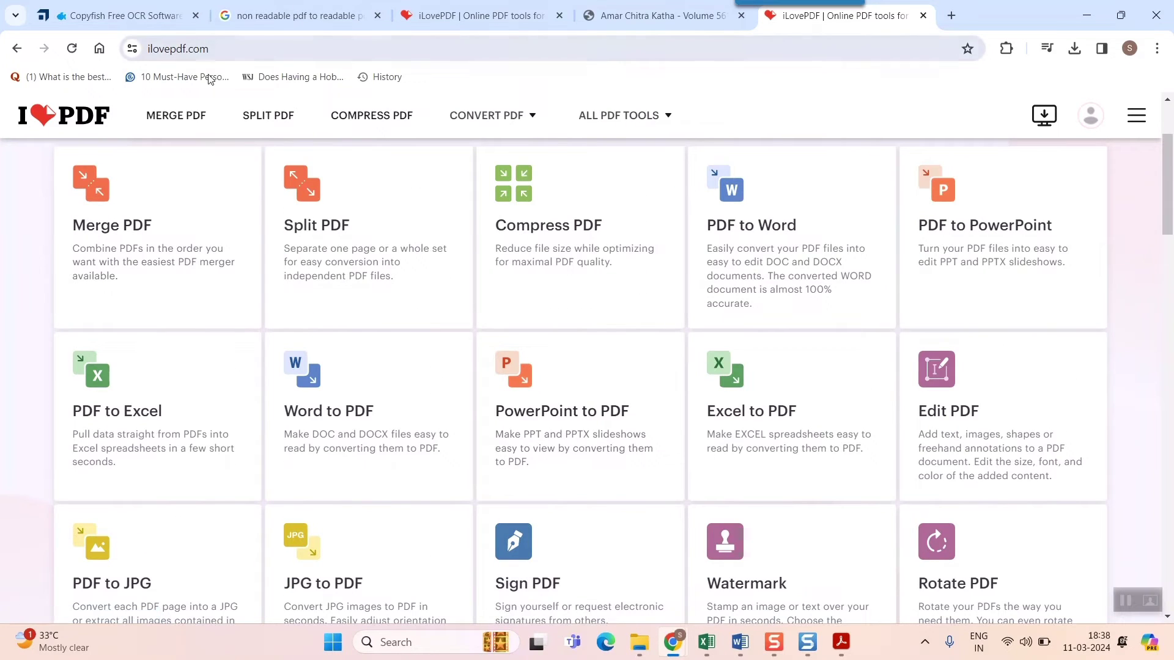
pyautogui.scroll(-8, 555, 411)
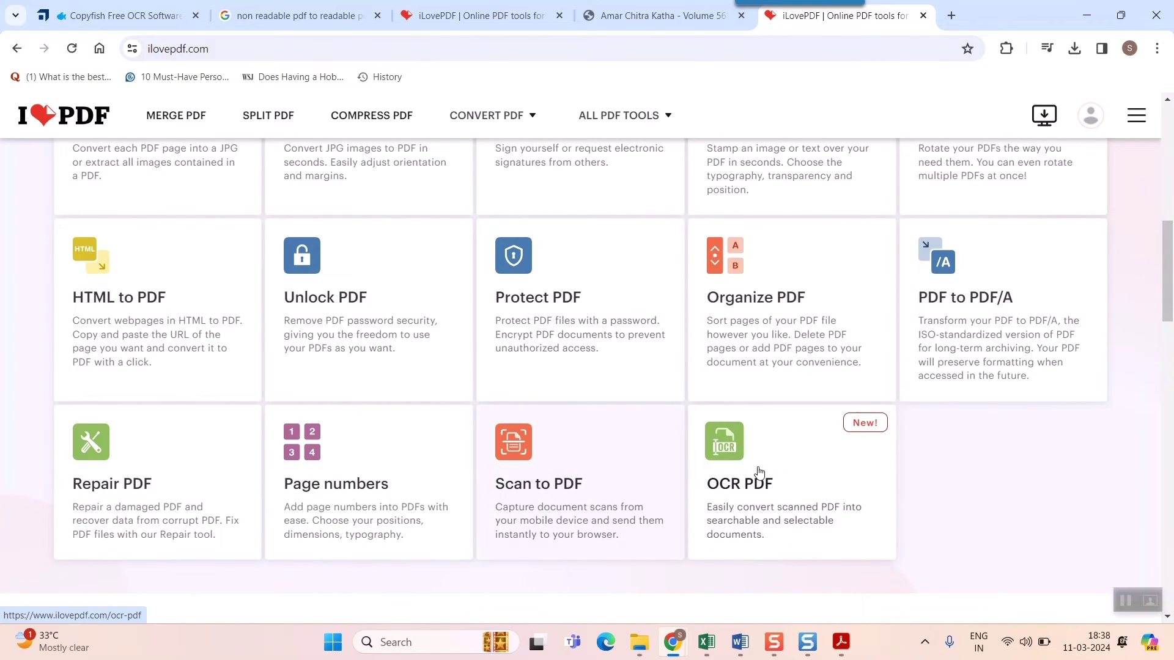
pyautogui.scroll(-3, 773, 483)
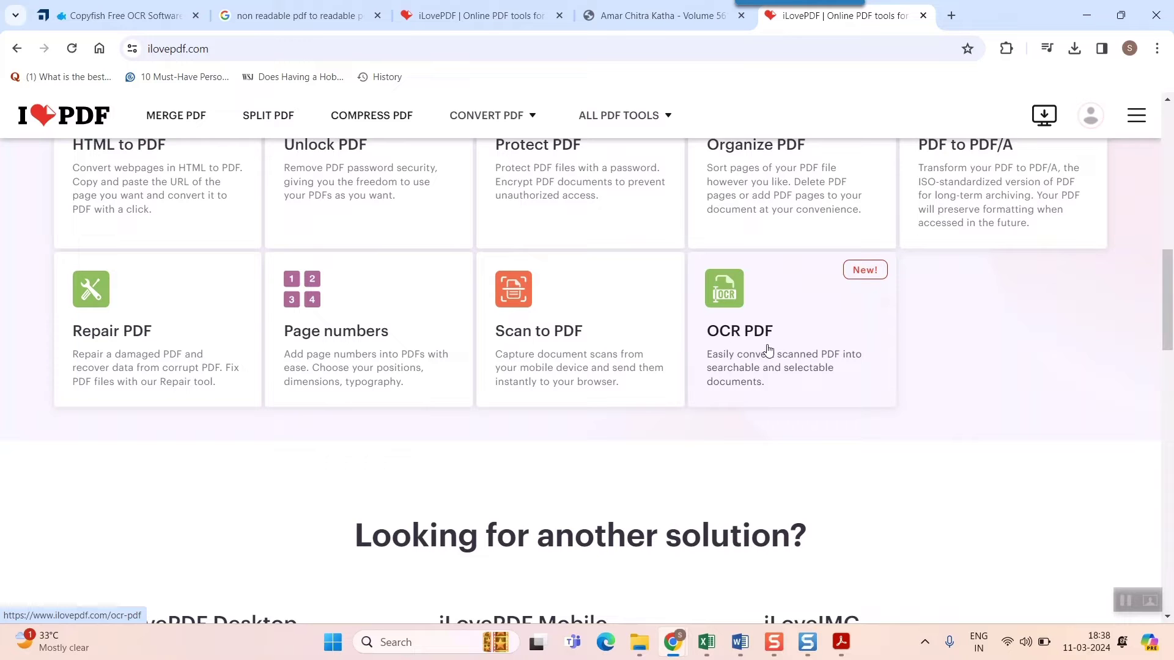
pyautogui.click(740, 367)
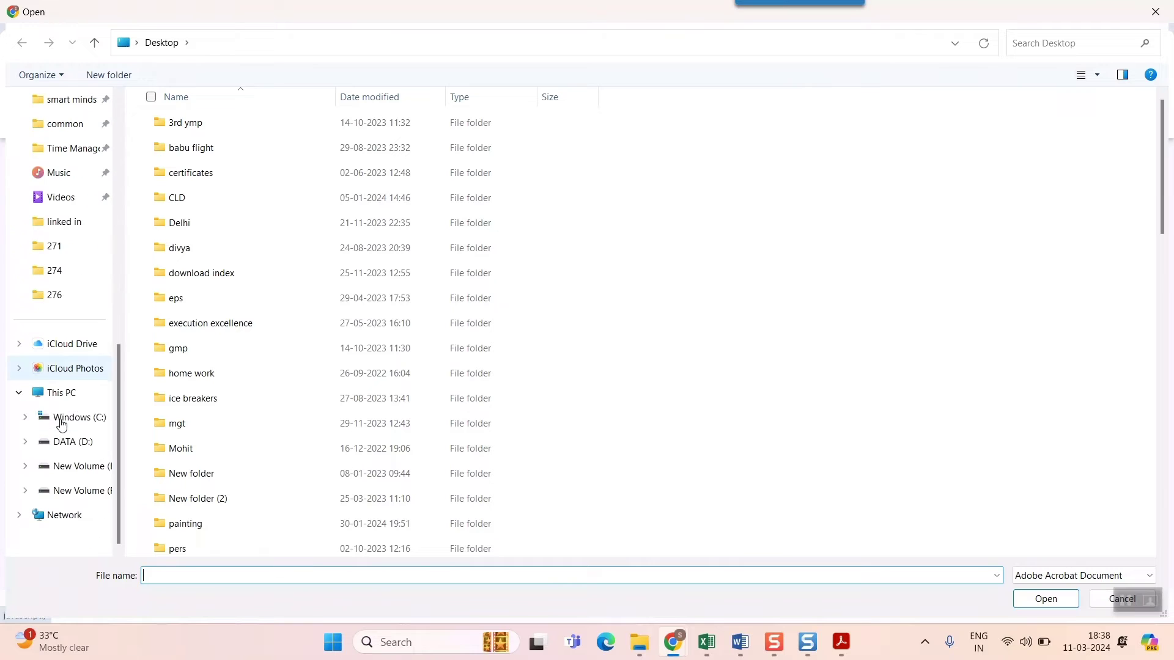
# - Upload the Panchatantra PDF from folder 276 on DATA (D:) to the OCR tool
pyautogui.click(54, 295)
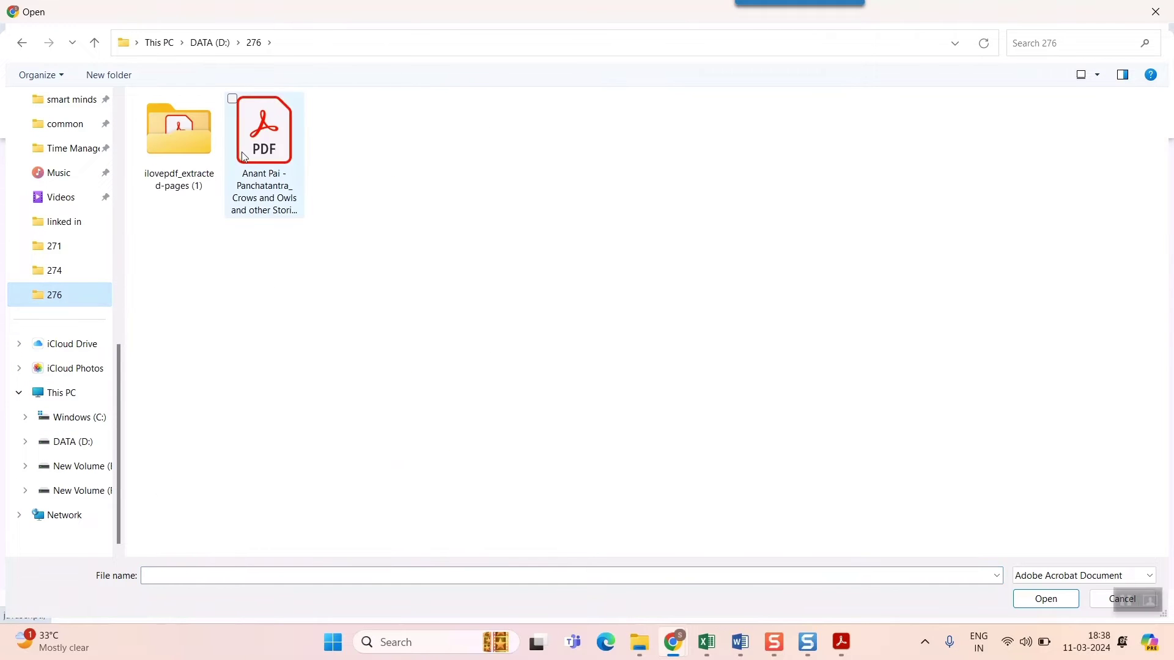
pyautogui.doubleClick(273, 150)
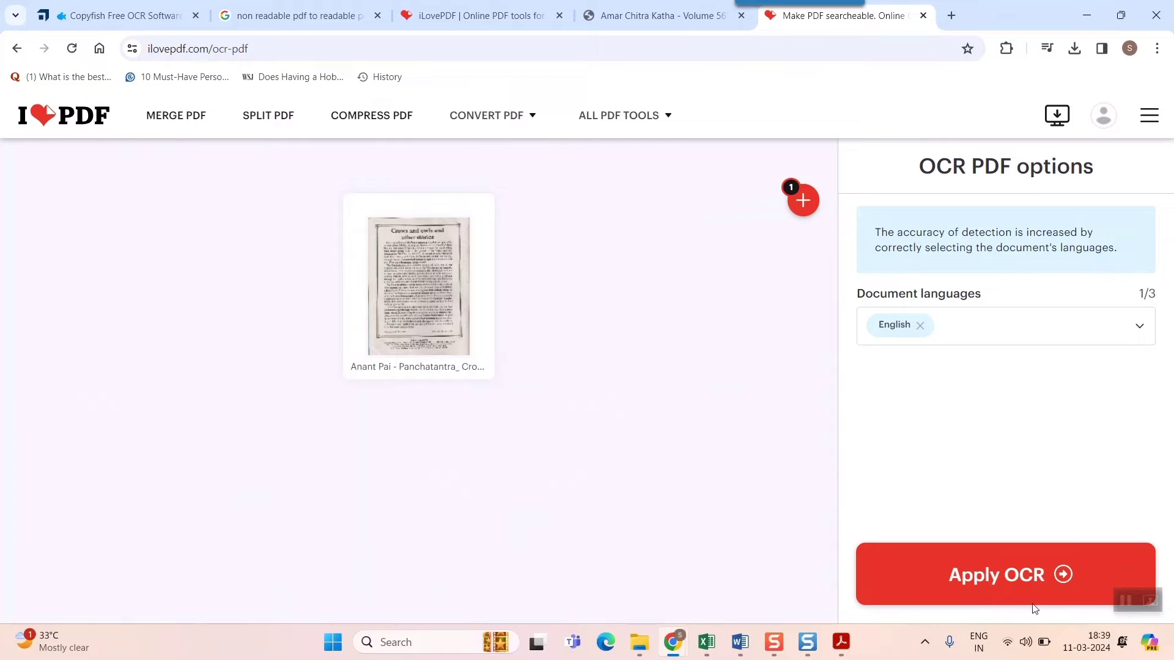
# - Apply OCR to the uploaded PDF and download the searchable 2.4 MB result
pyautogui.click(996, 574)
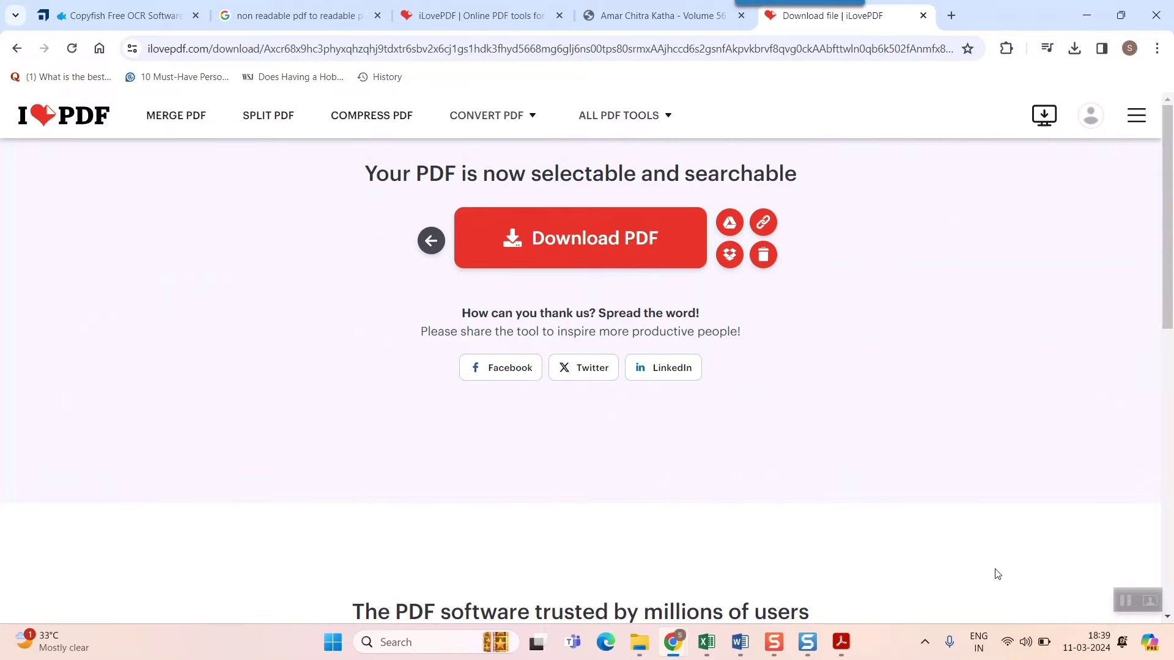
pyautogui.click(528, 242)
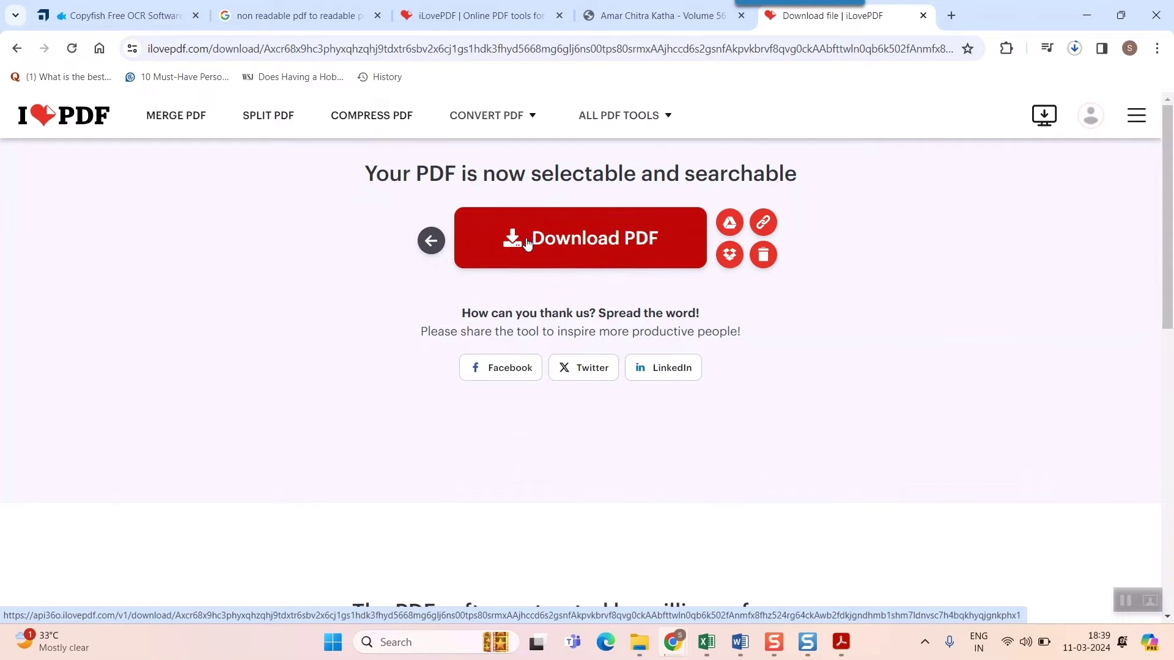
# - Open the downloaded OCR'd Panchatantra PDF from its Downloads folder in Acrobat Reader
pyautogui.click(1073, 51)
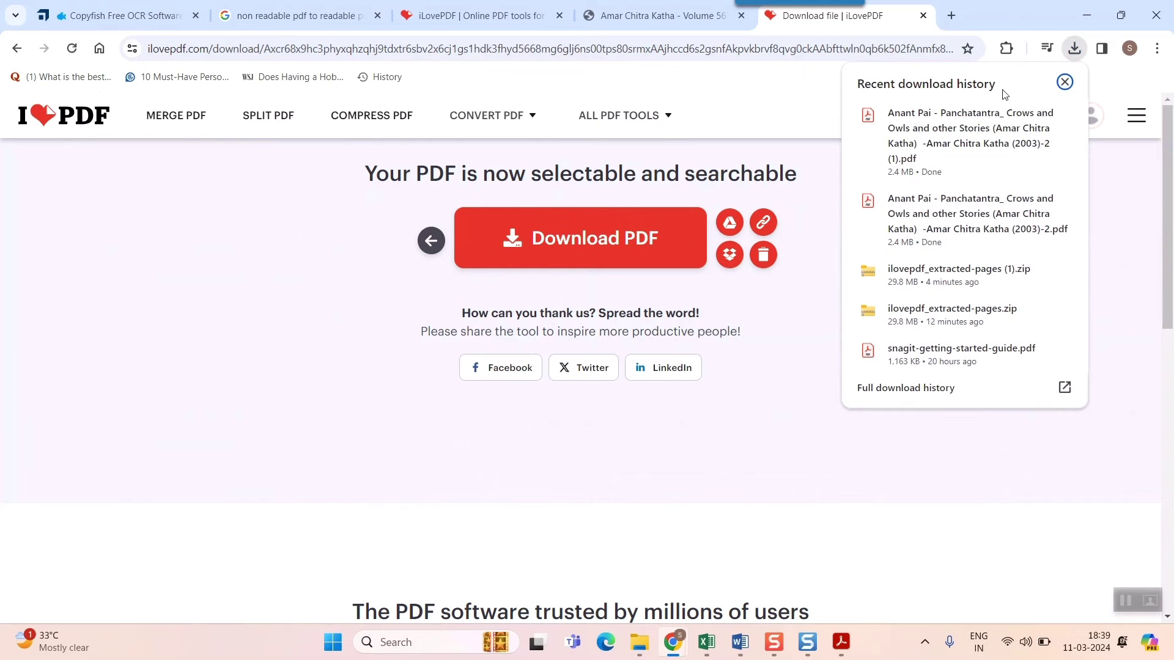
pyautogui.rightClick(914, 136)
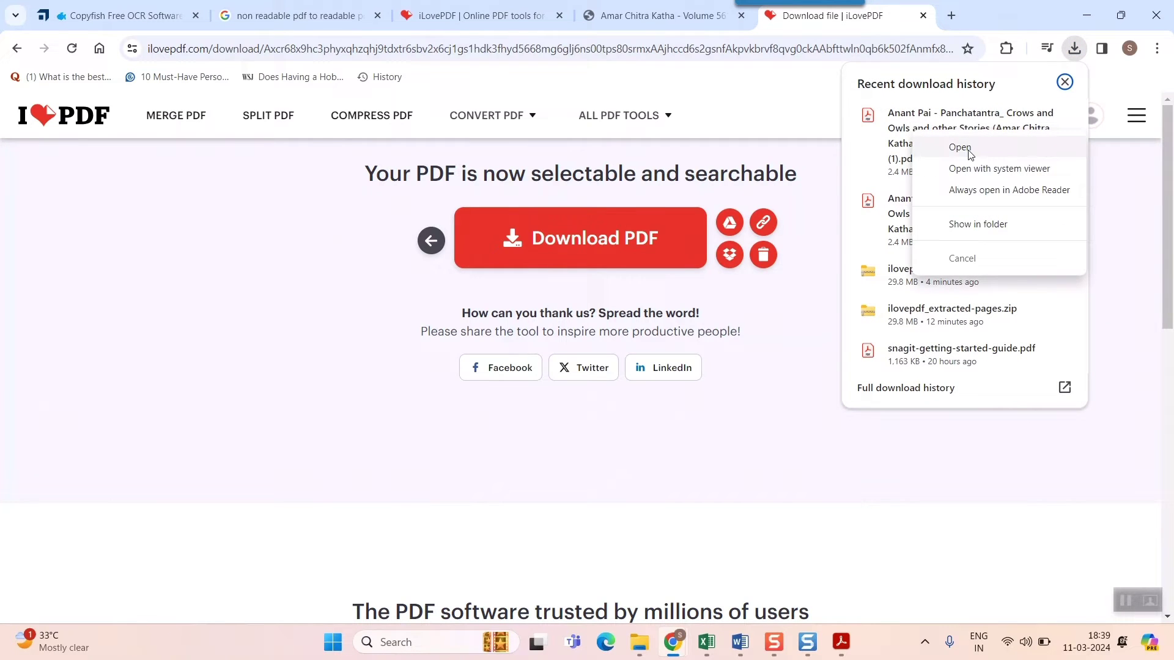
pyautogui.click(978, 225)
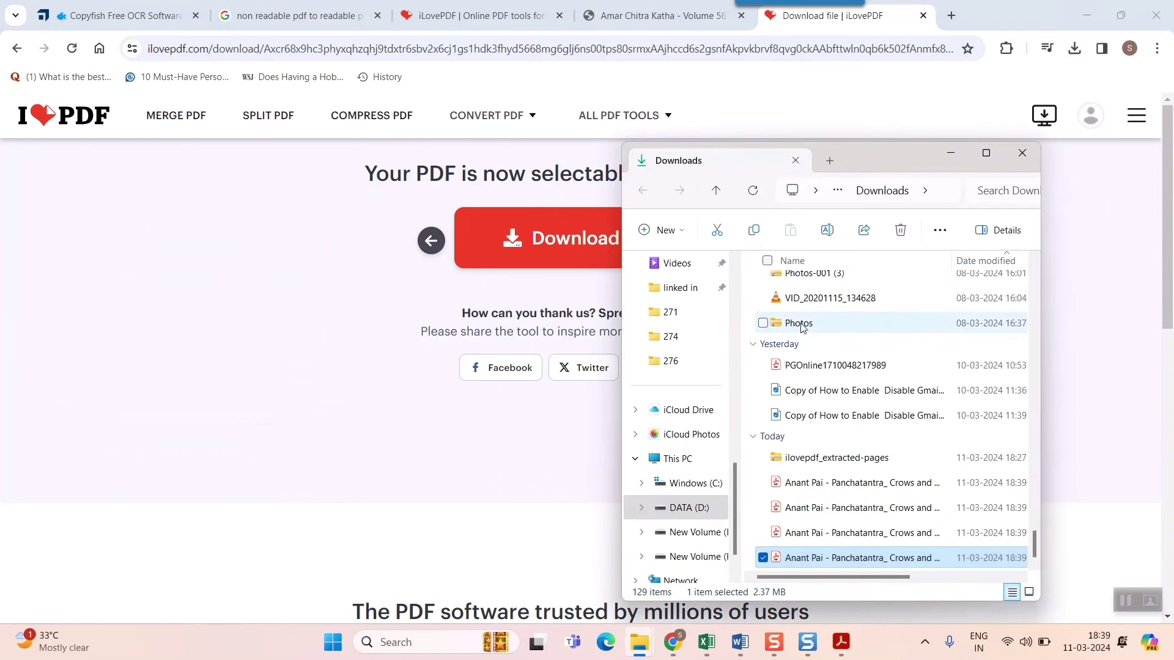
pyautogui.doubleClick(833, 556)
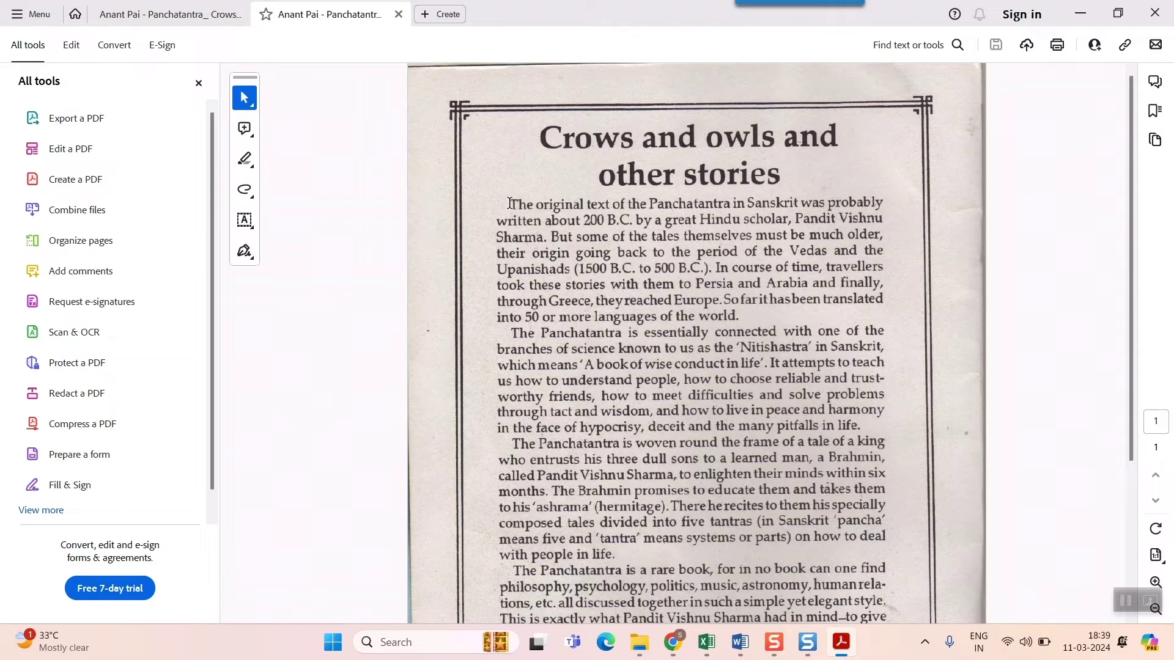
# - Select the Crows and owls story text down to the artwork credit and copy it
pyautogui.moveTo(538, 135); pyautogui.dragTo(881, 611)
pyautogui.scroll(-3, 757, 389)
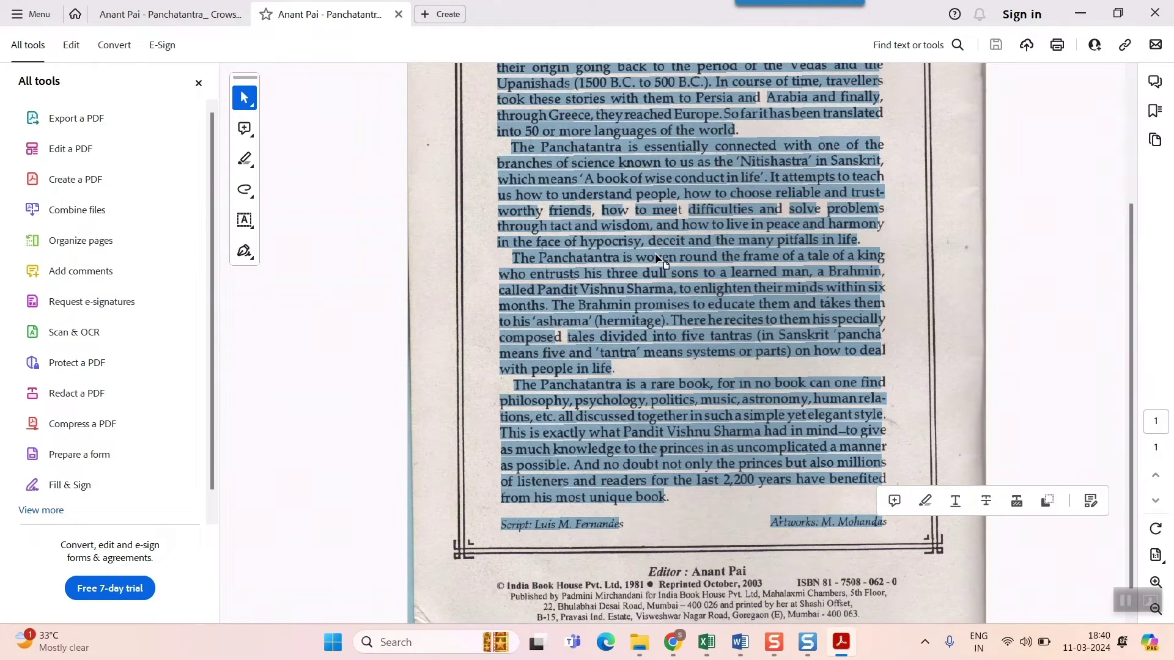
pyautogui.rightClick(592, 160)
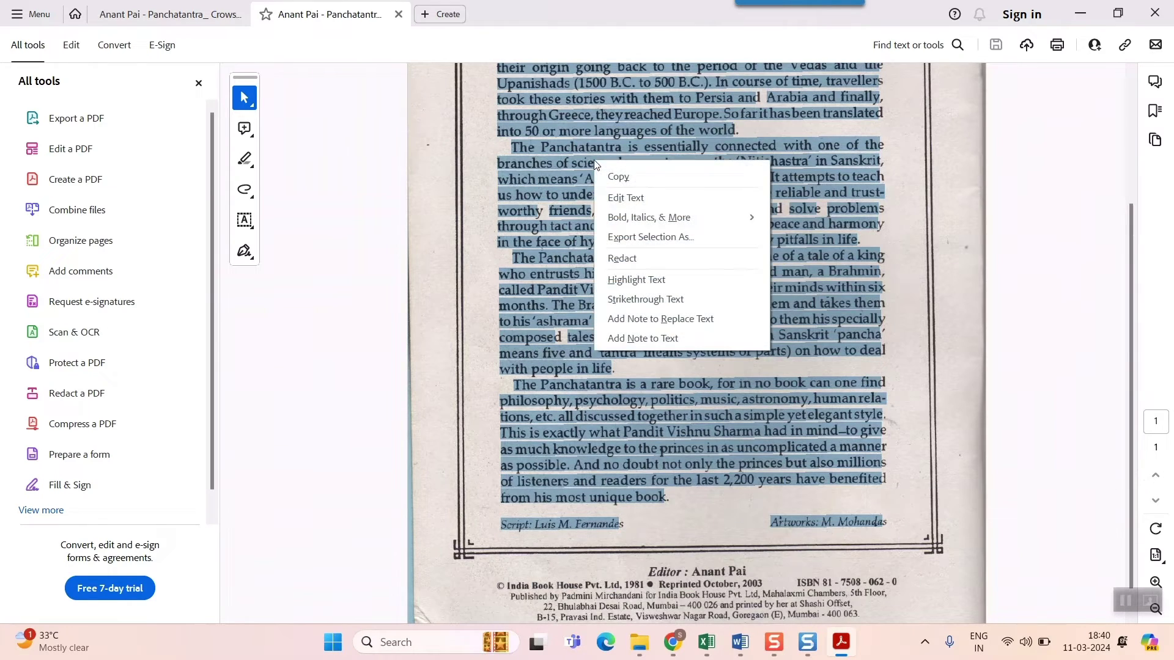
pyautogui.click(659, 180)
# - Paste the copied story into a new blank Word document, then switch back to Acrobat
pyautogui.click(747, 650)
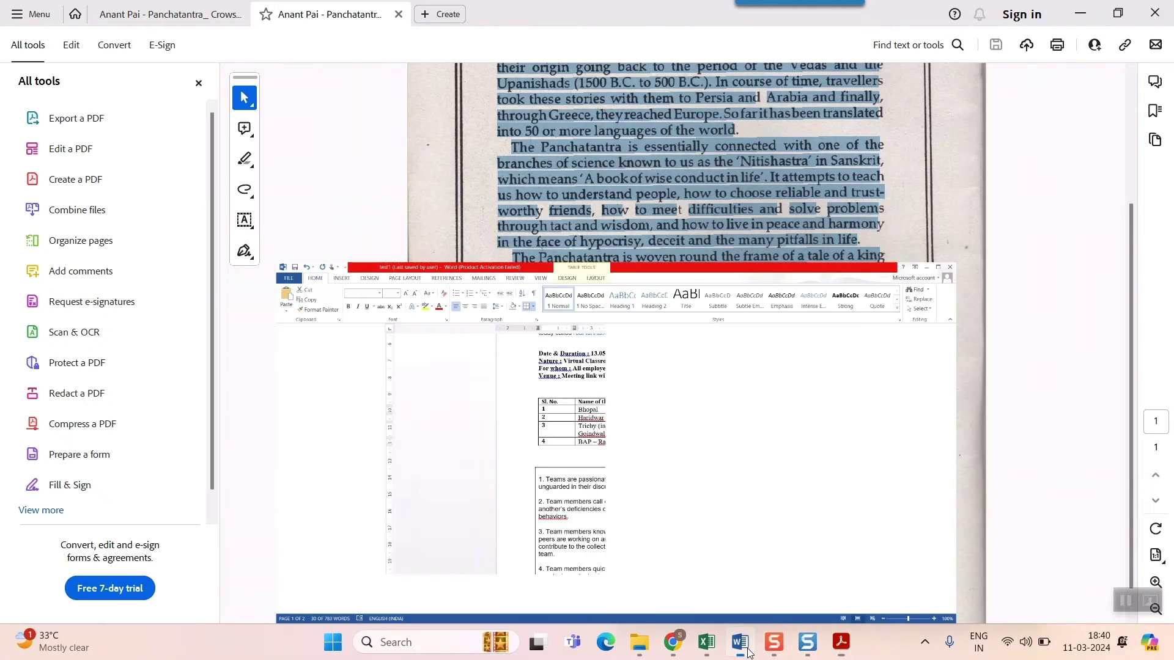
pyautogui.hotkey('ctrl', 'n')
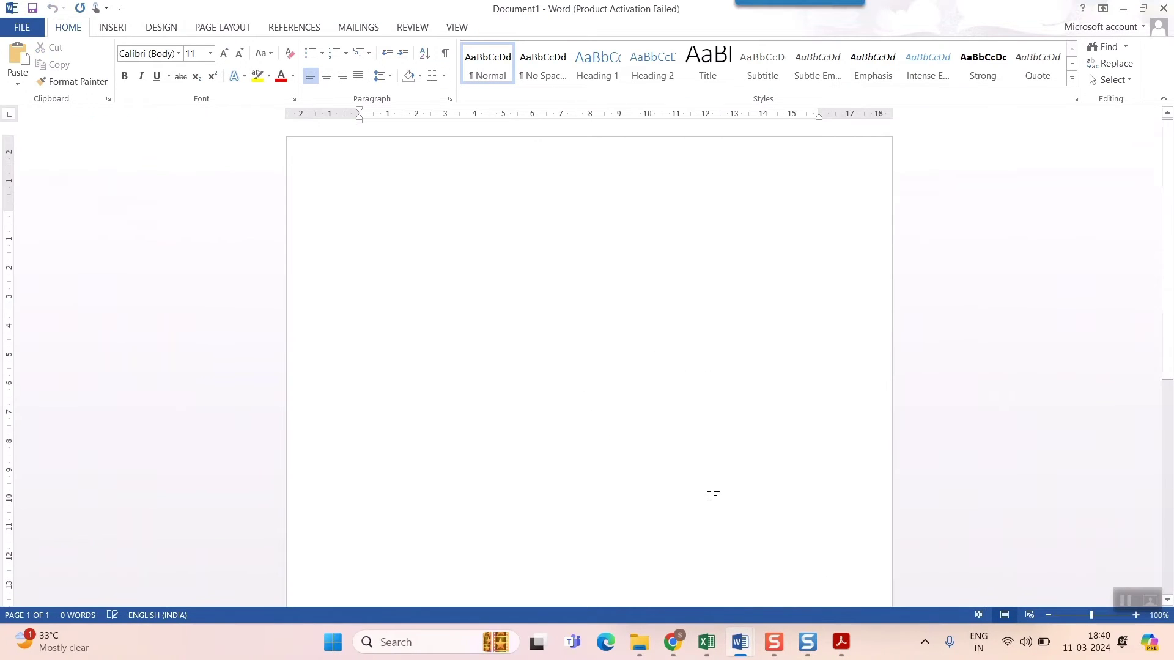
pyautogui.hotkey('ctrl', 'v')
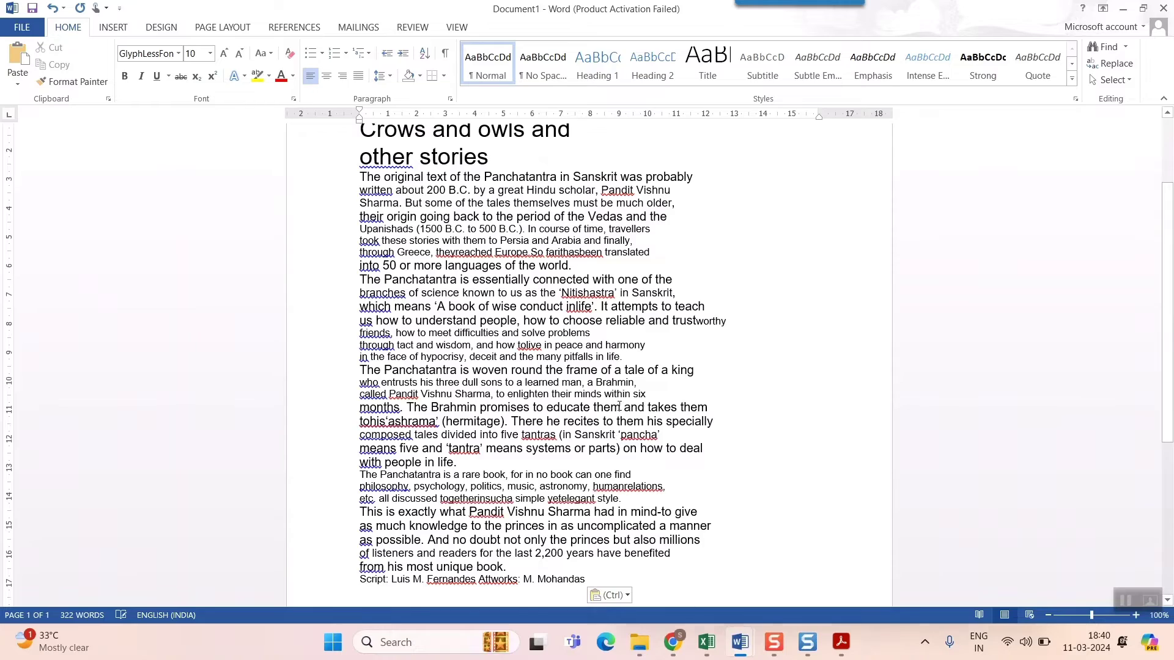
pyautogui.hotkey('alt', 'Tab')
# - Compare text selection on the original scan and the OCR'd copy, then return to iLovePDF
pyautogui.click(543, 233)
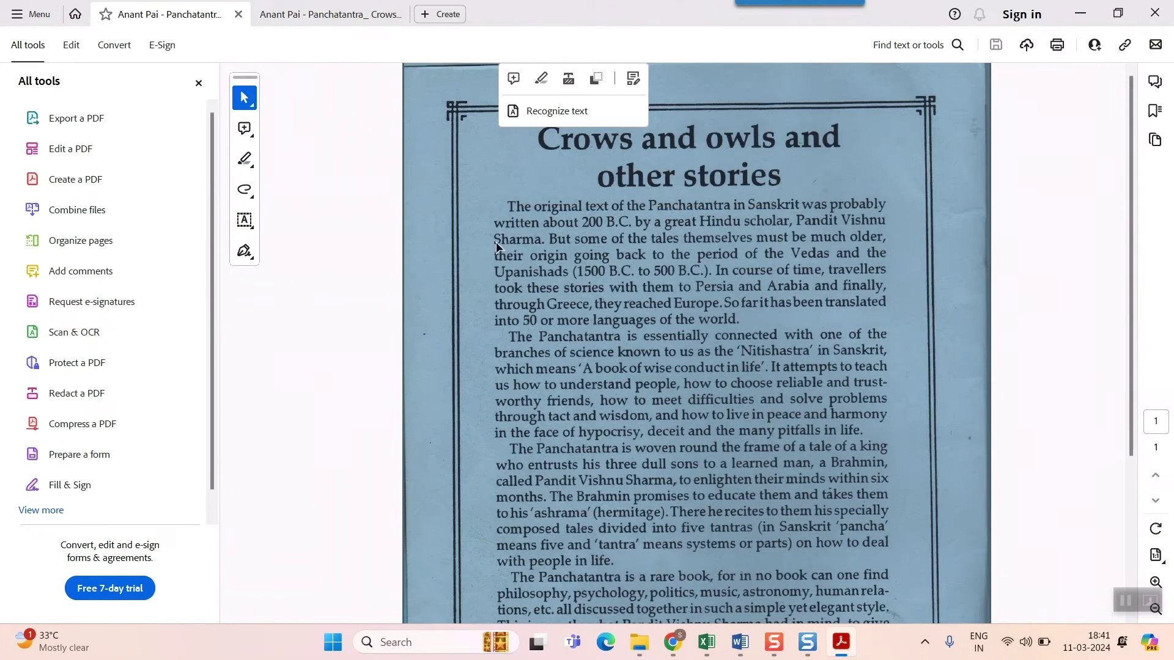
pyautogui.moveTo(503, 204); pyautogui.dragTo(798, 511)
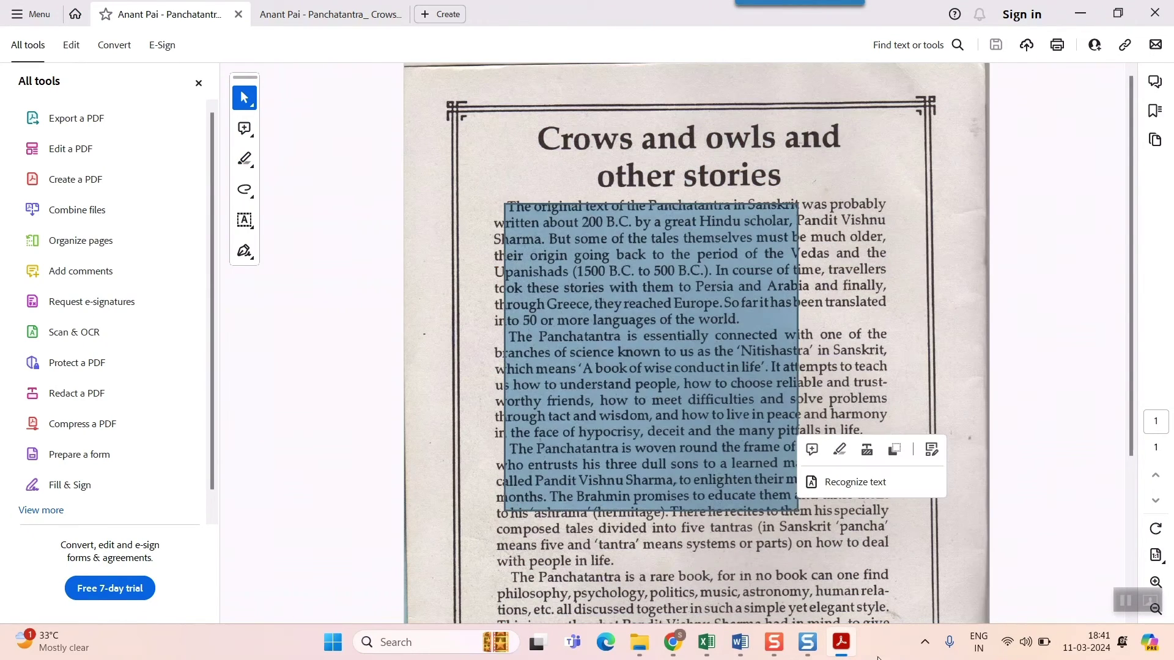
pyautogui.moveTo(836, 641)
pyautogui.click(907, 565)
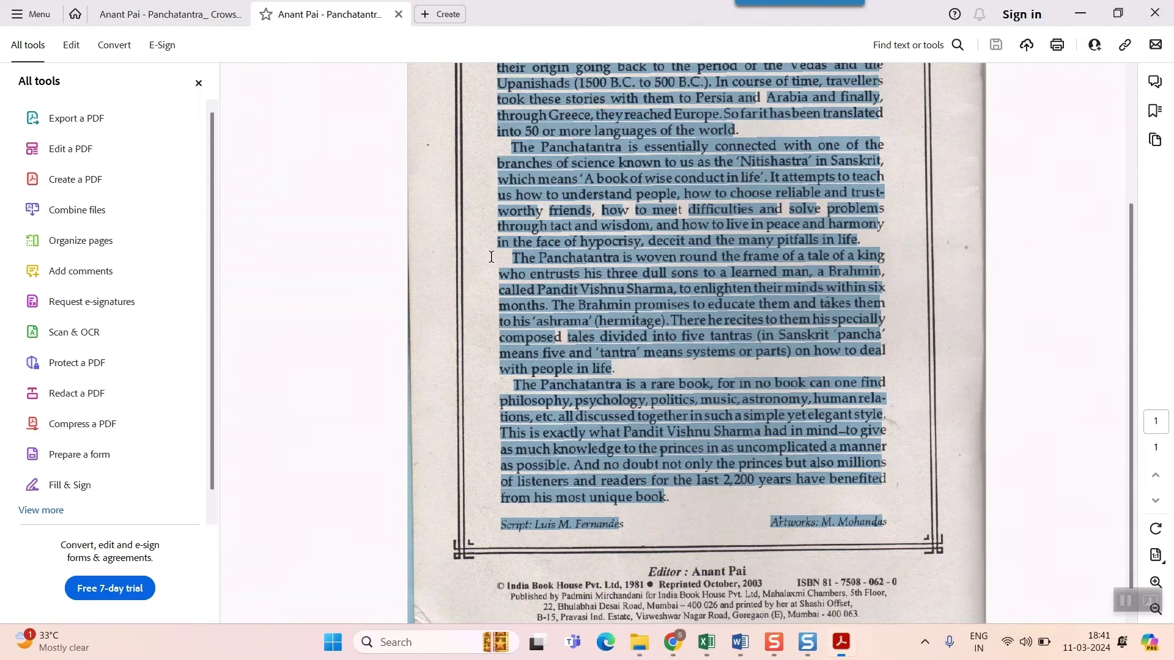
pyautogui.scroll(3, 574, 257)
pyautogui.moveTo(508, 164); pyautogui.dragTo(706, 497)
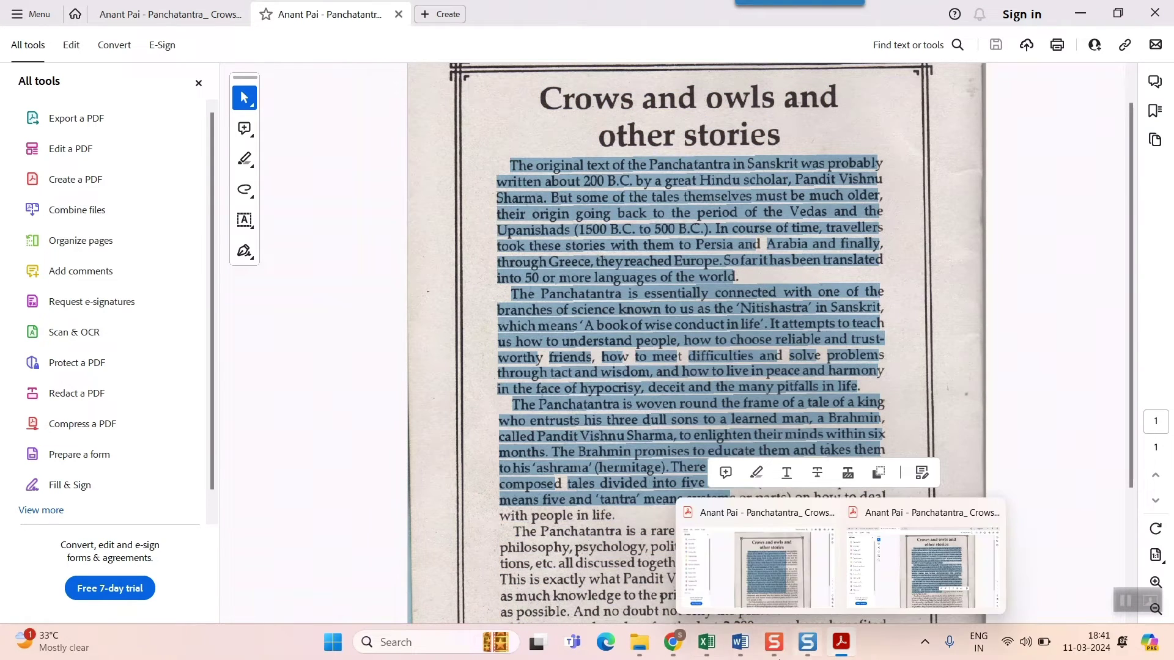
pyautogui.moveTo(673, 642)
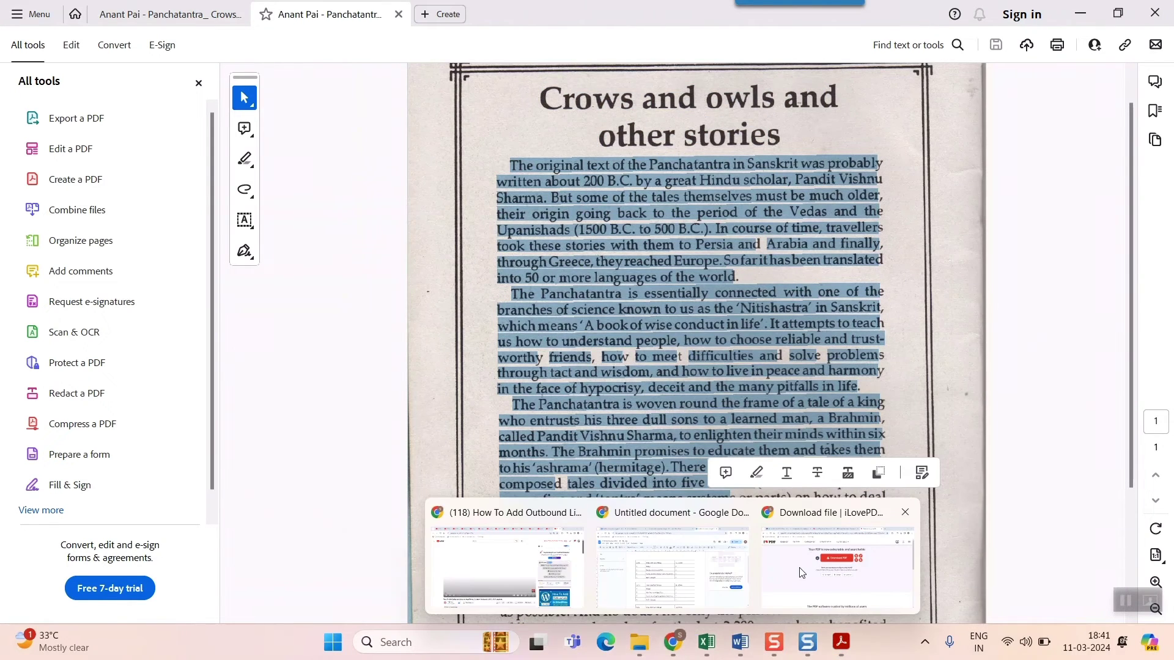
pyautogui.click(802, 572)
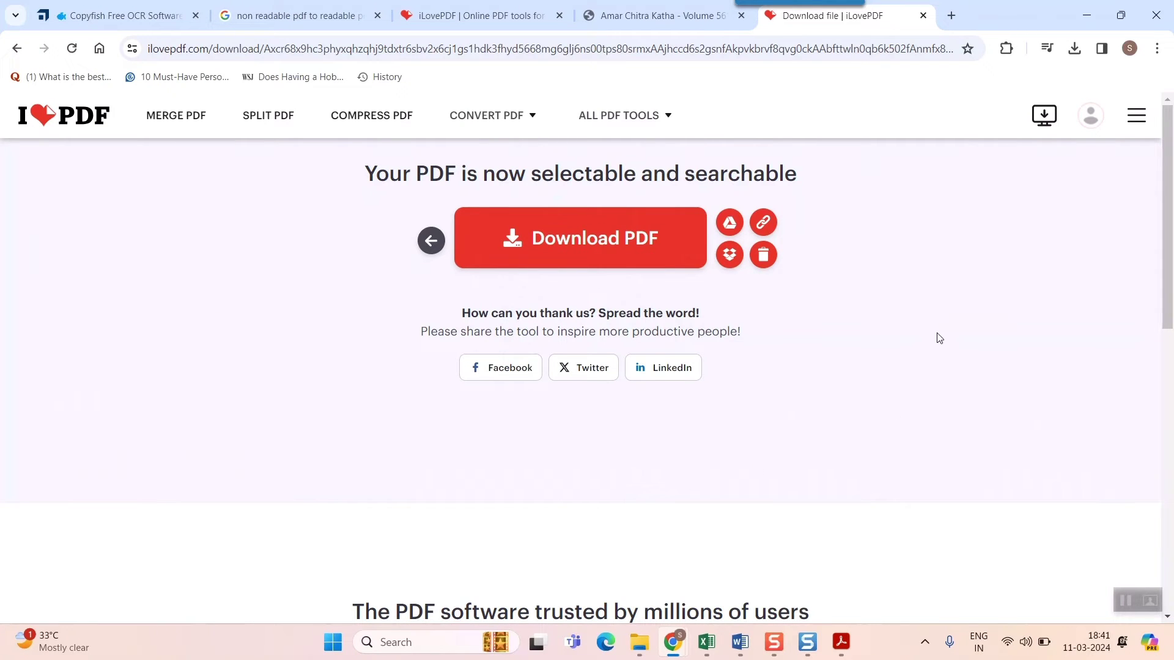
# - Go to the iLovePDF homepage and scroll its tool grid down to the OCR PDF card
pyautogui.moveTo(1087, 137)
pyautogui.click(87, 122)
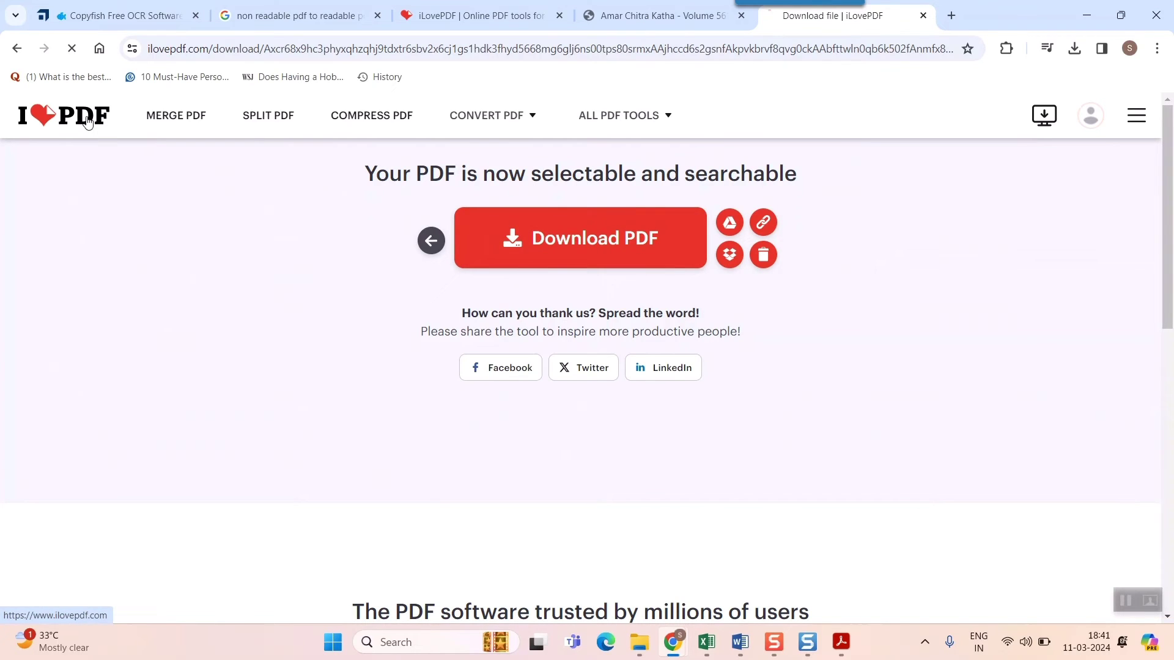
pyautogui.scroll(-1, 251, 408)
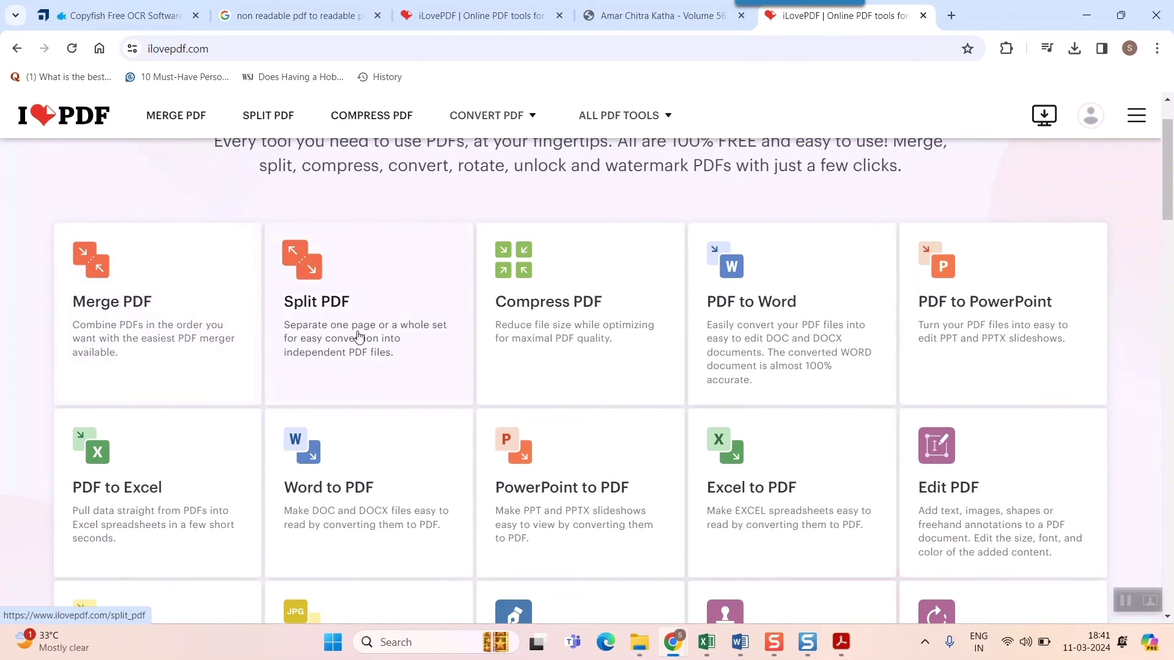
pyautogui.scroll(-8, 408, 370)
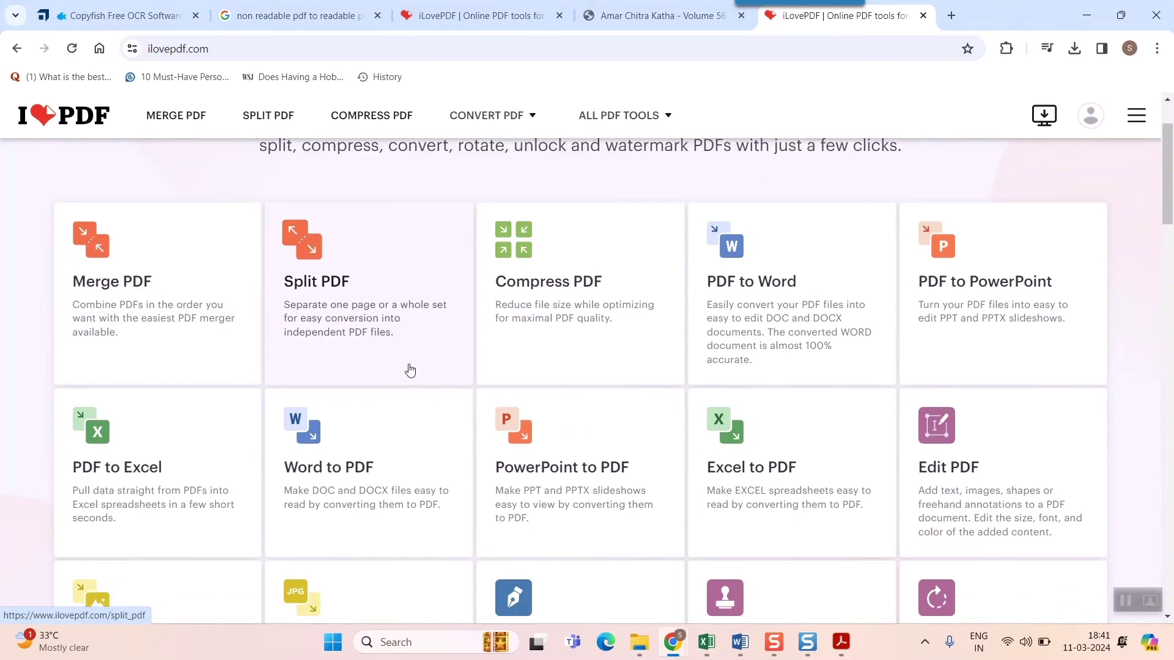